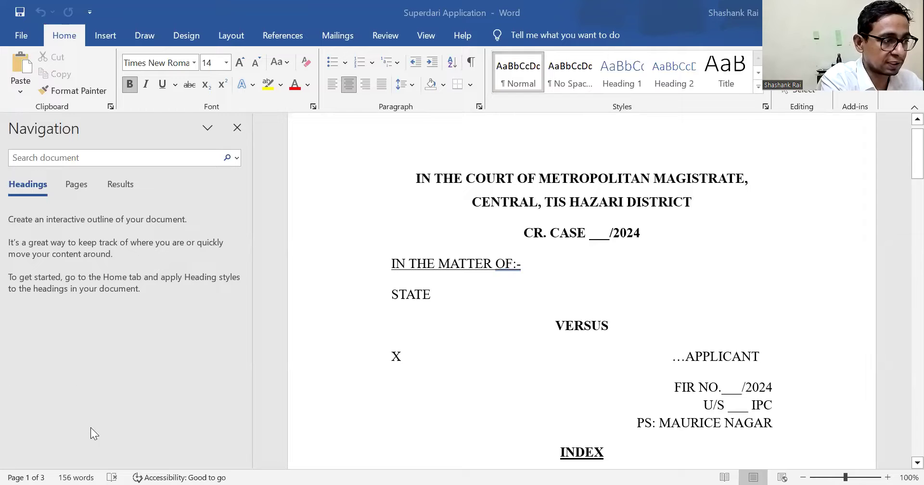
Replace the party name STATE above VERSUS with X
double_click(422, 296)
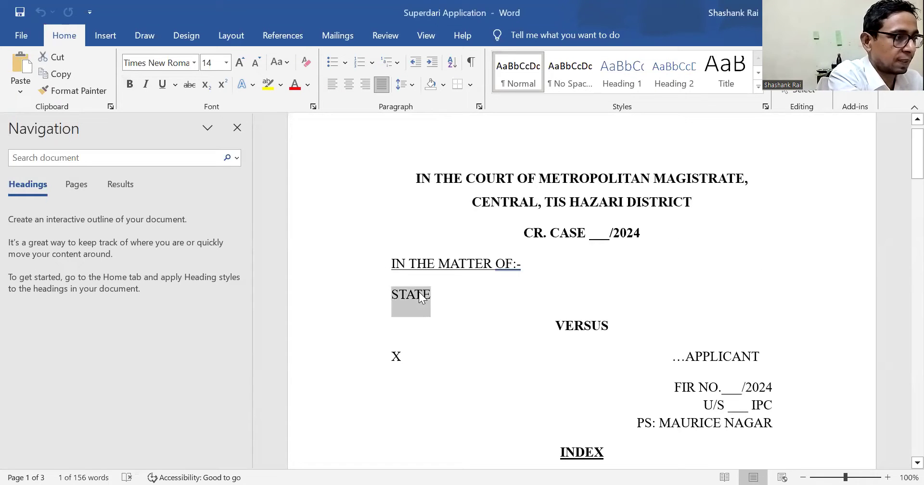
key("BackSpace")
type("X")
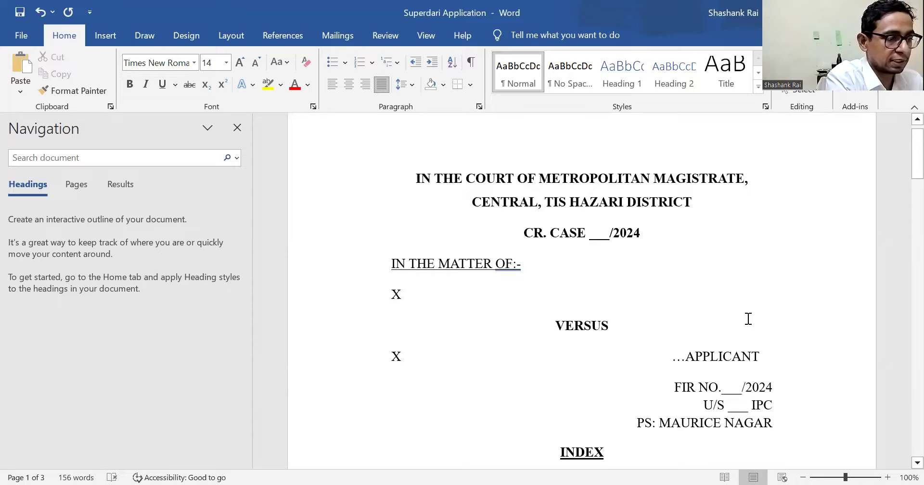
Move the "X …APPLICANT" line from below VERSUS to the first party line above it, leaving no extra blank lines
triple_click(777, 362)
key("ctrl+c")
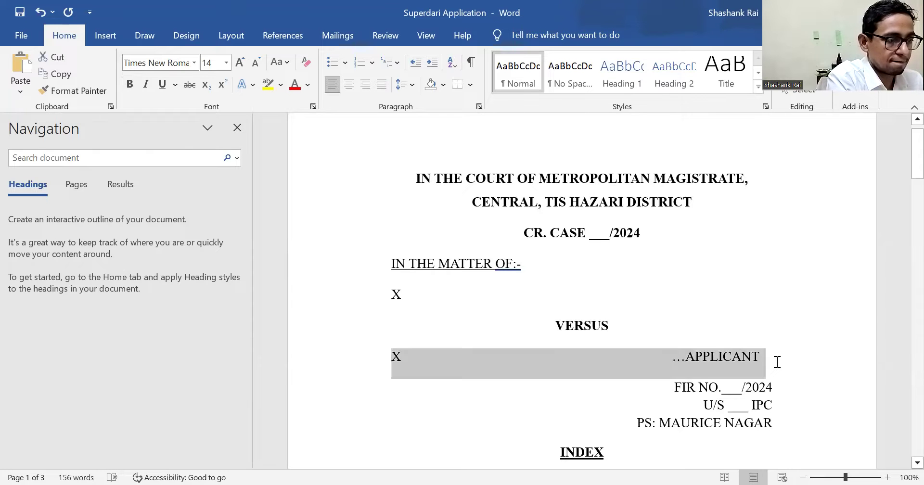
key("Delete")
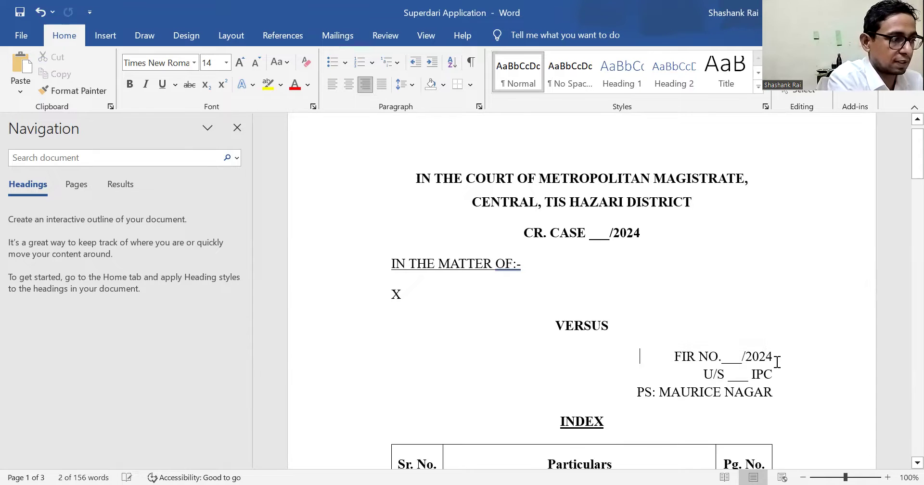
left_click(392, 294)
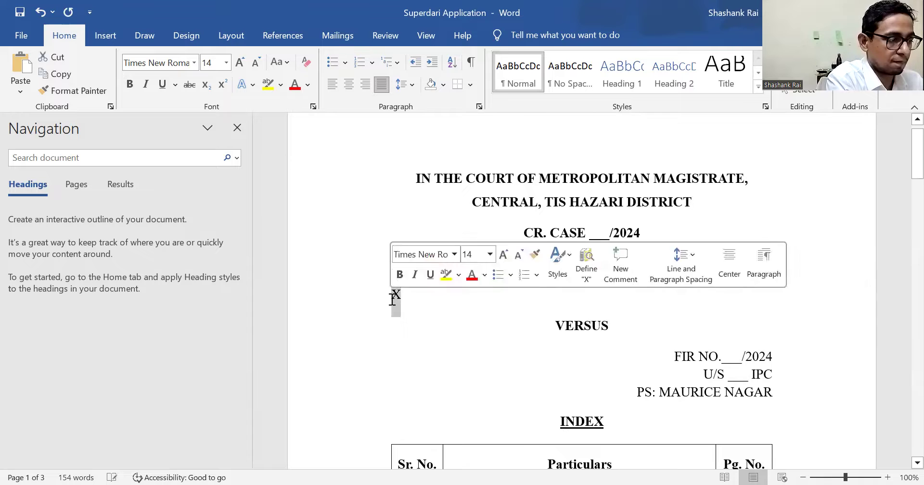
key("ctrl+v")
key("BackSpace")
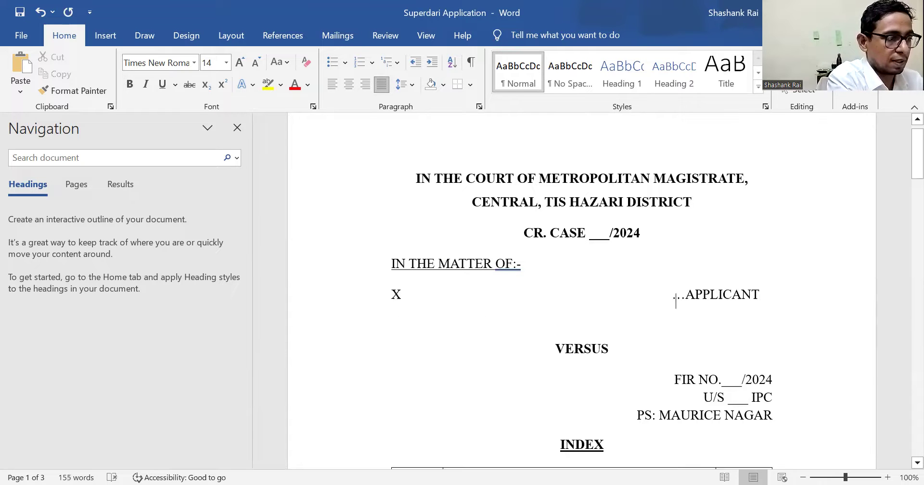
key("BackSpace")
key("BackSpace")
key("BackSpace")
key("BackSpace")
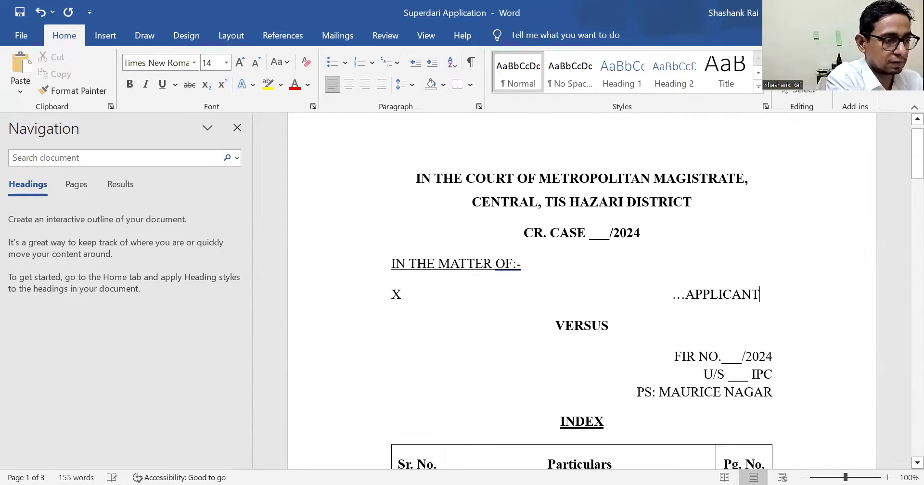
Add a justified line reading STATE directly below VERSUS as the second party
left_click(615, 325)
key("Return")
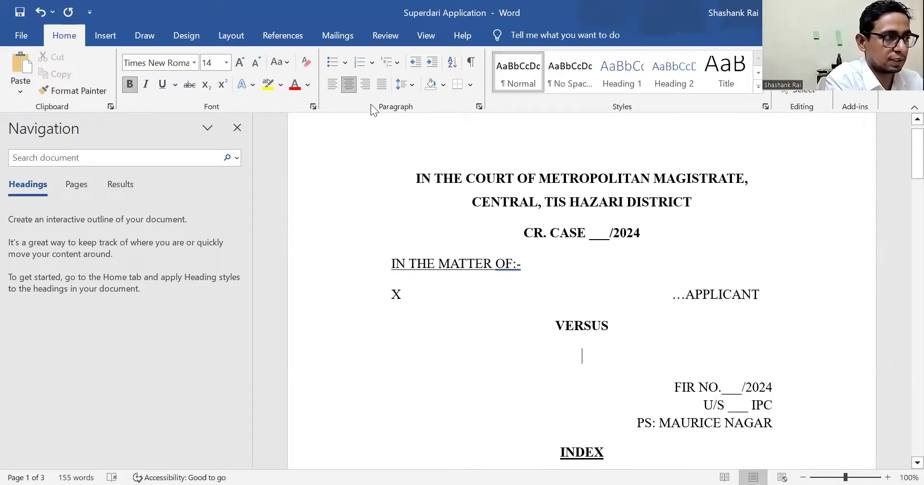
left_click(380, 85)
type("STATE")
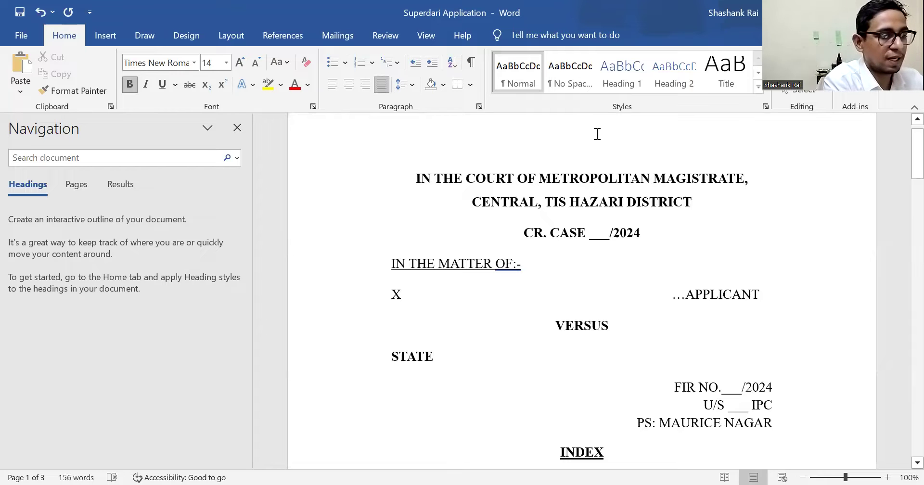
Review the index table's particulars and page numbers on the first page of the application
scroll(783, 389, "down", 3)
scroll(784, 390, "down", 1)
scroll(784, 390, "down", 1)
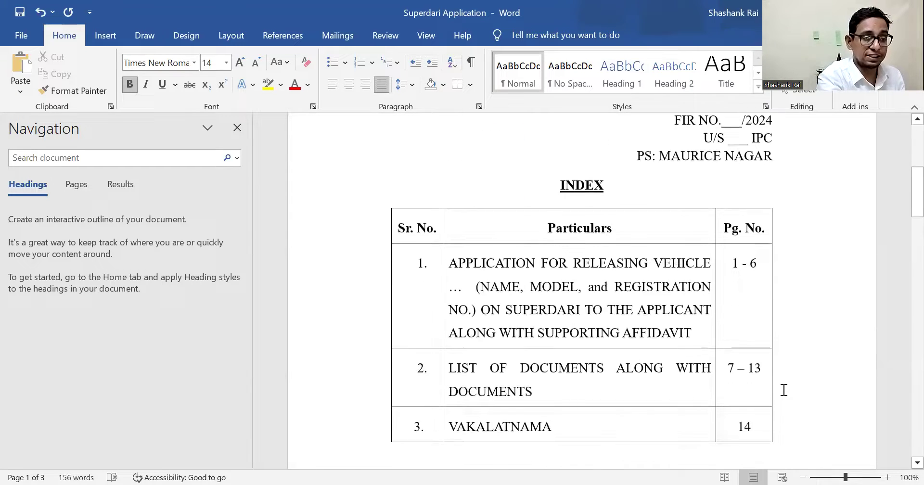
scroll(784, 391, "down", 1)
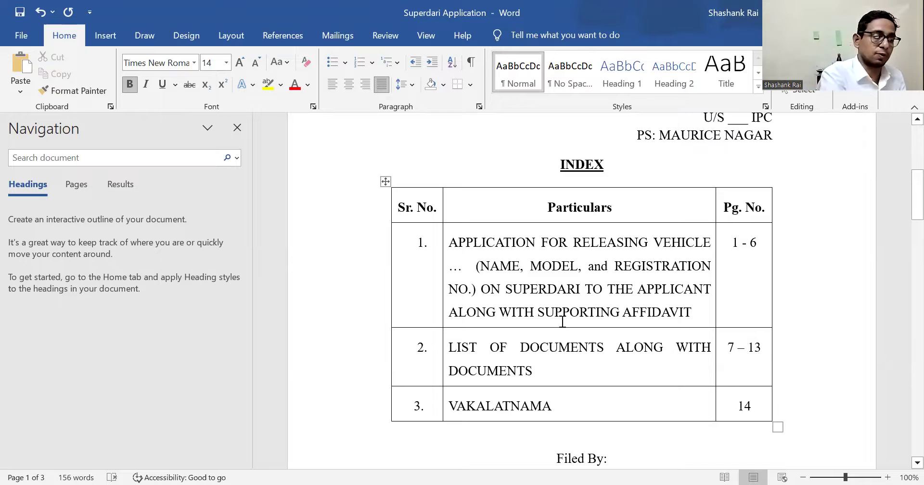
scroll(562, 322, "down", 1)
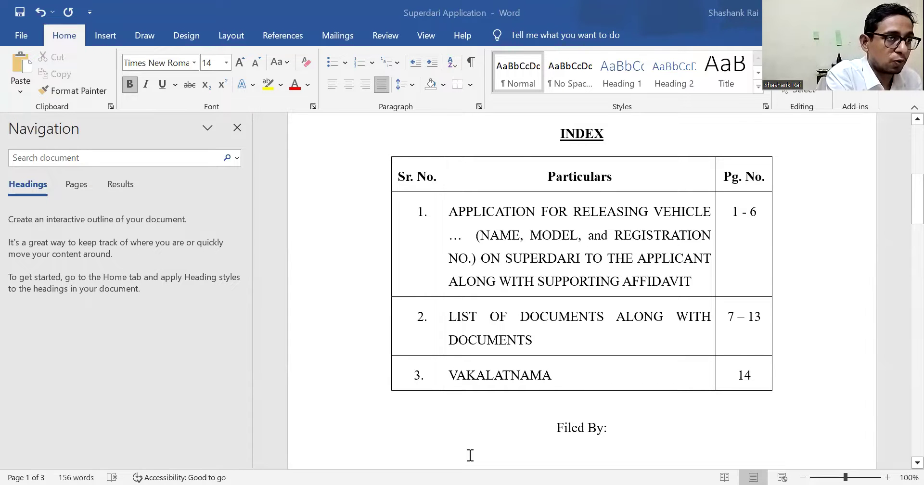
Switch to the eFiling Services site in the browser and start a new case filing
key("alt+Tab")
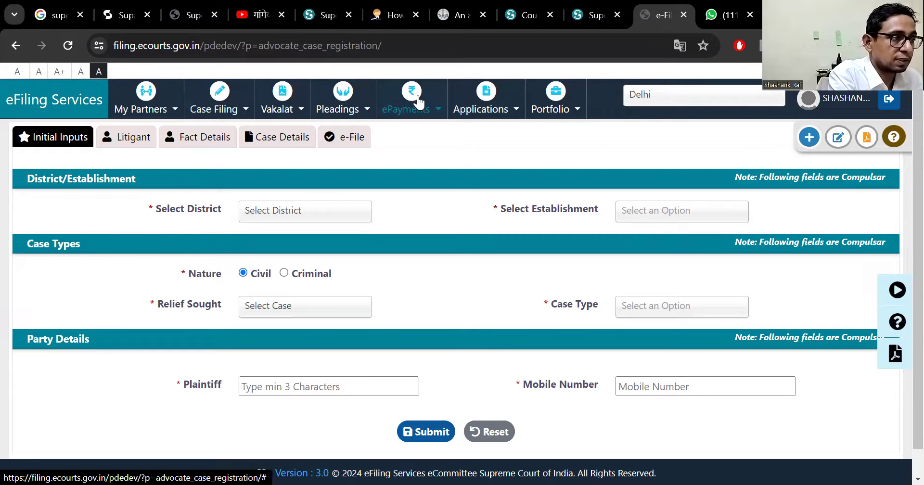
left_click(361, 111)
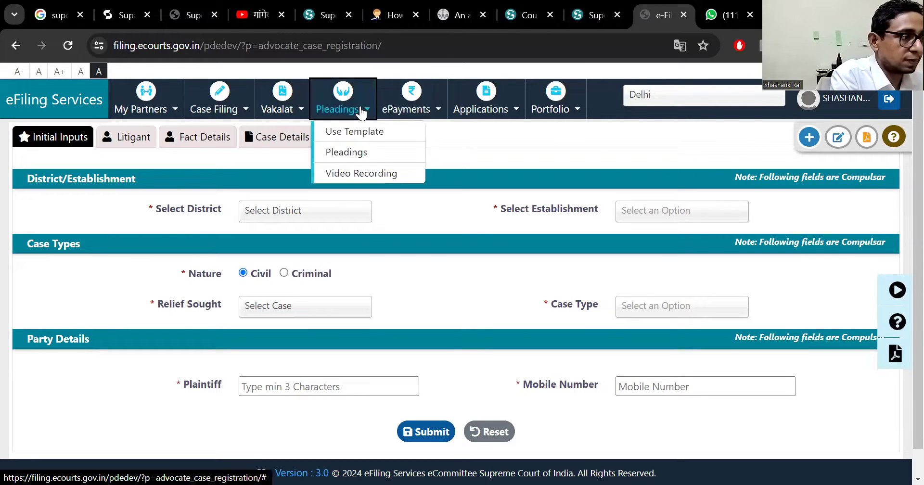
left_click(232, 112)
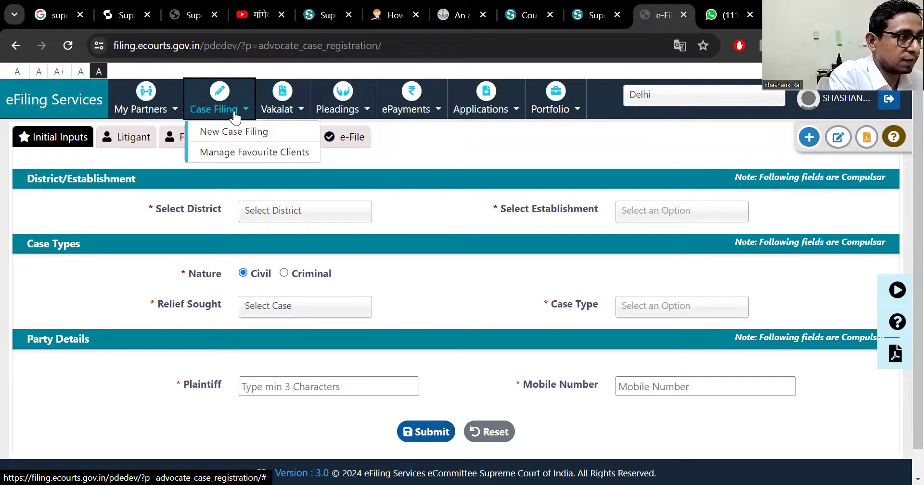
left_click(249, 137)
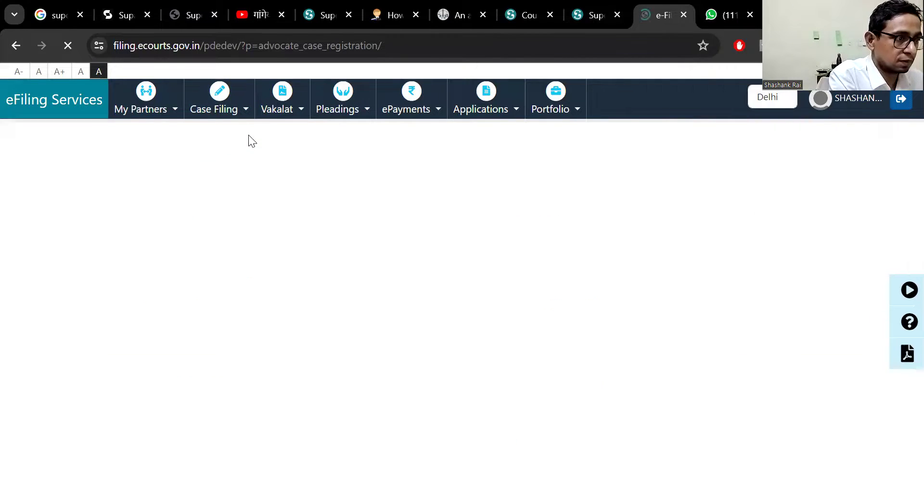
Set the filing's district to Central and its establishment to the Chief Metropolitan Magistrate
left_click(299, 215)
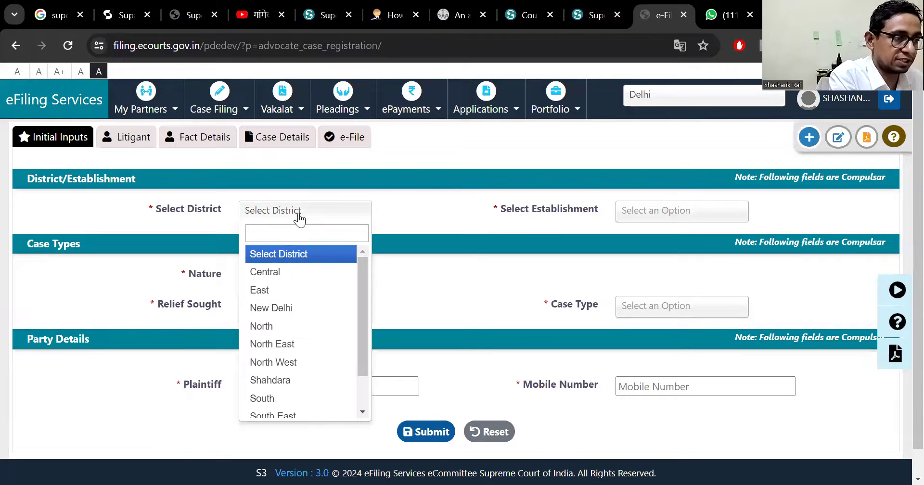
left_click(674, 221)
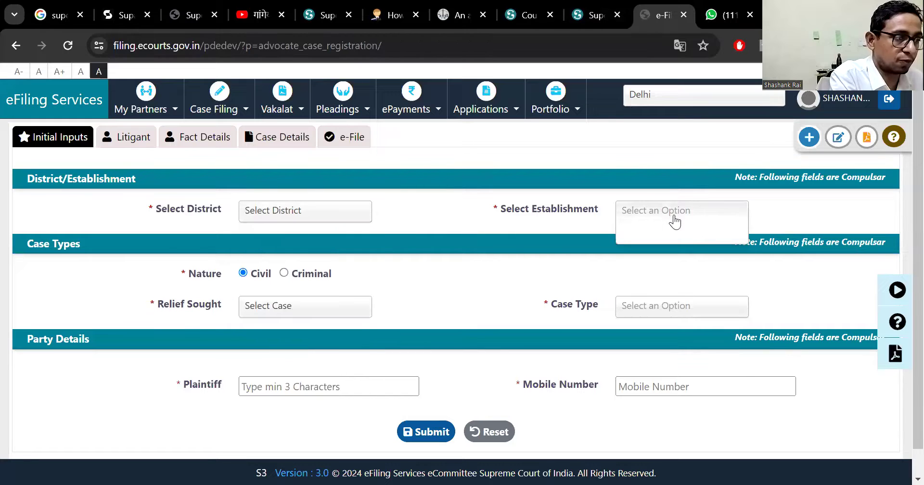
left_click(344, 218)
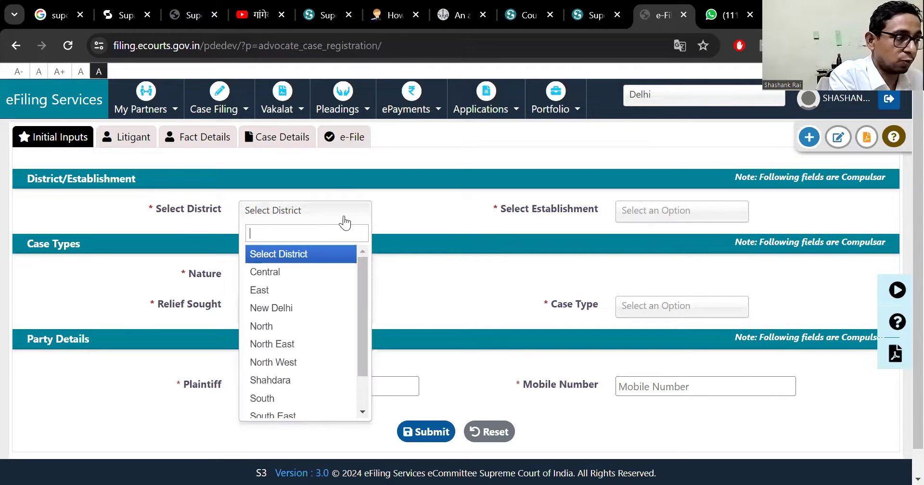
left_click(311, 273)
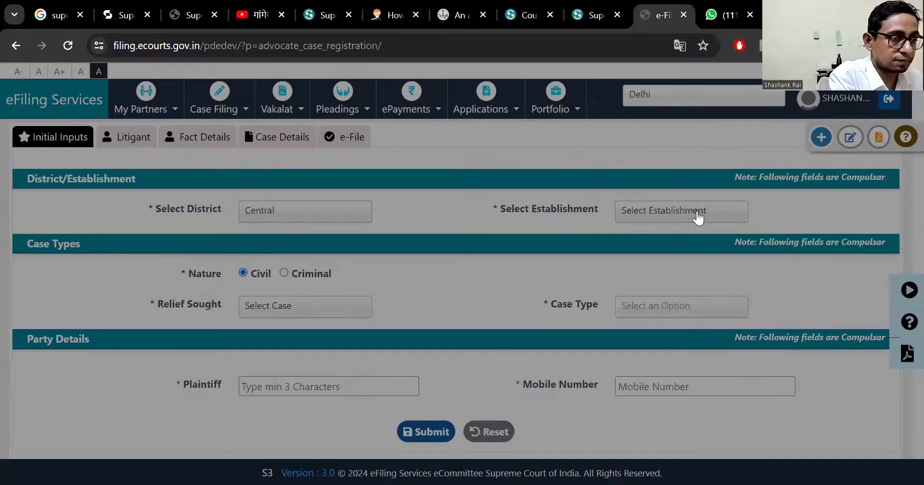
left_click(698, 214)
left_click(675, 321)
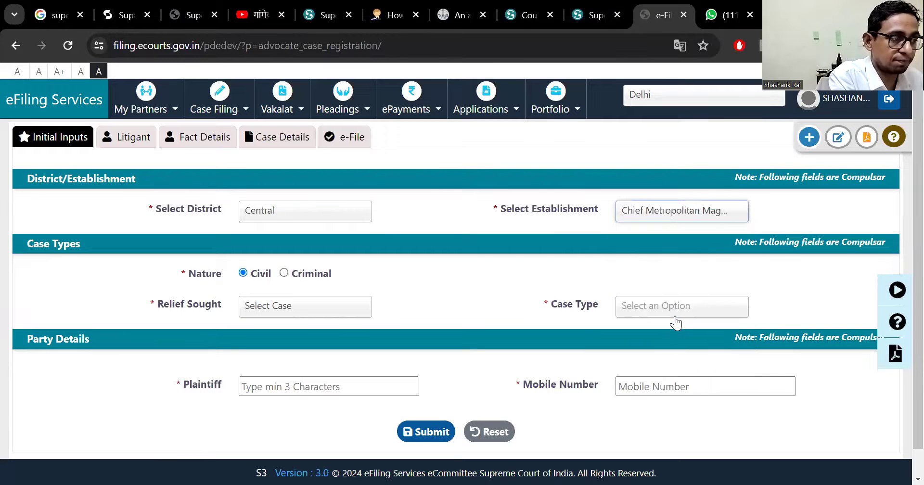
Set the case nature to Criminal, the relief sought to Pre trial application and the case type to Return of property Application
left_click(284, 273)
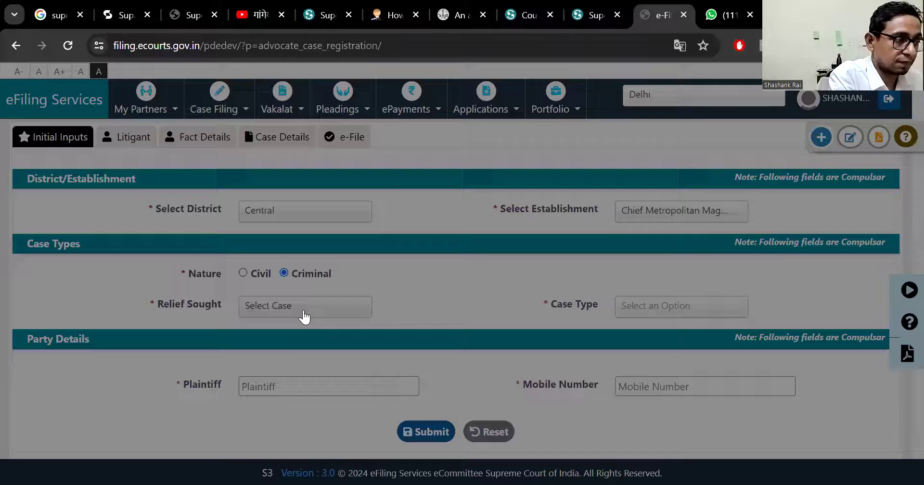
left_click(303, 310)
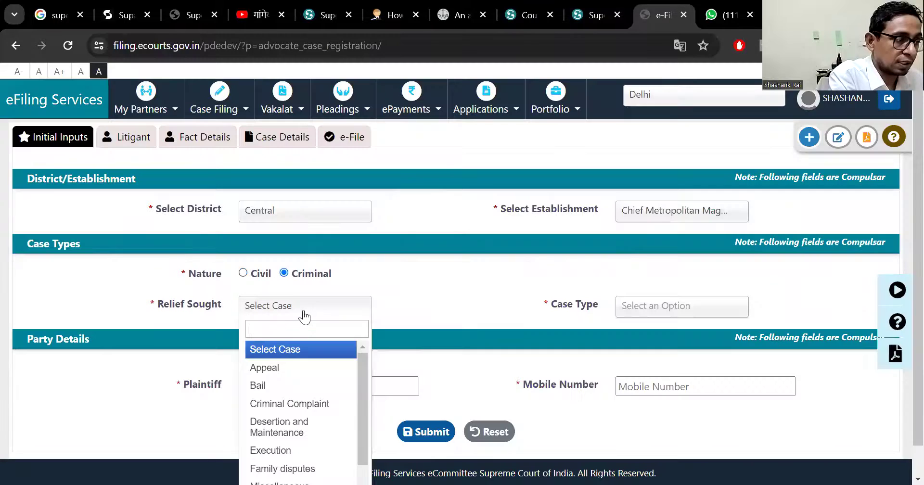
scroll(310, 410, "down", 2)
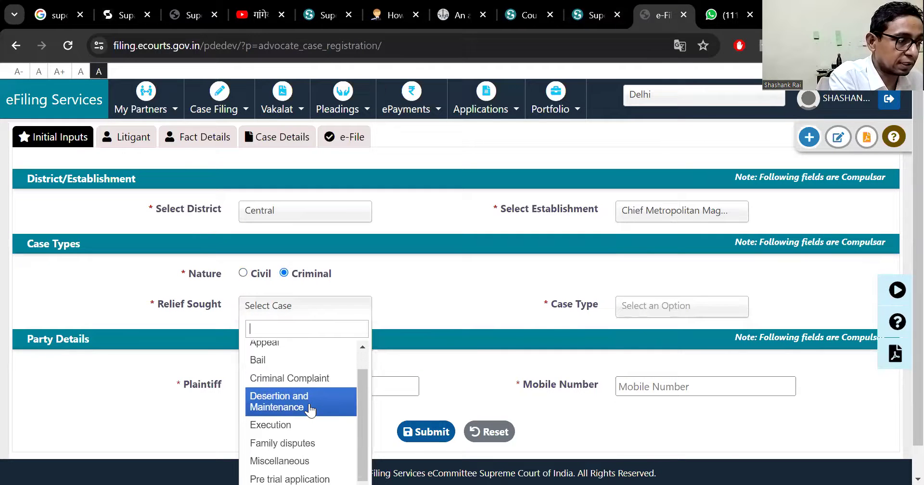
scroll(310, 411, "down", 1)
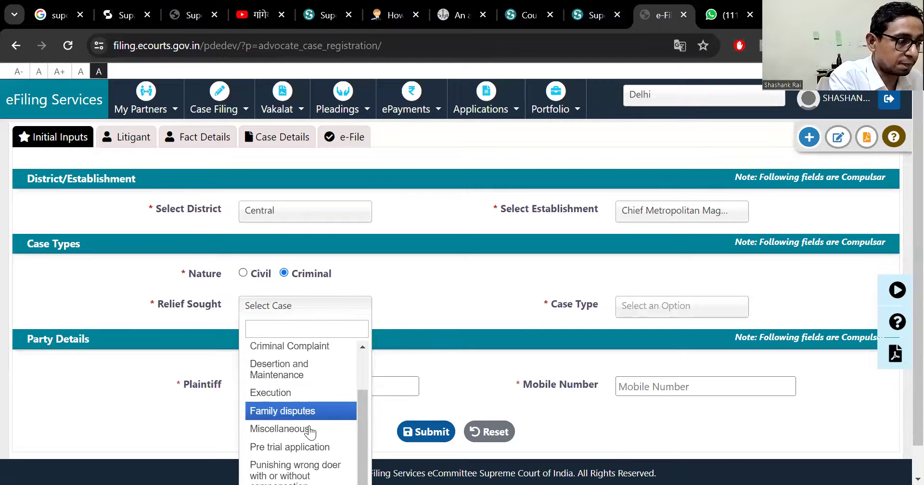
left_click(309, 447)
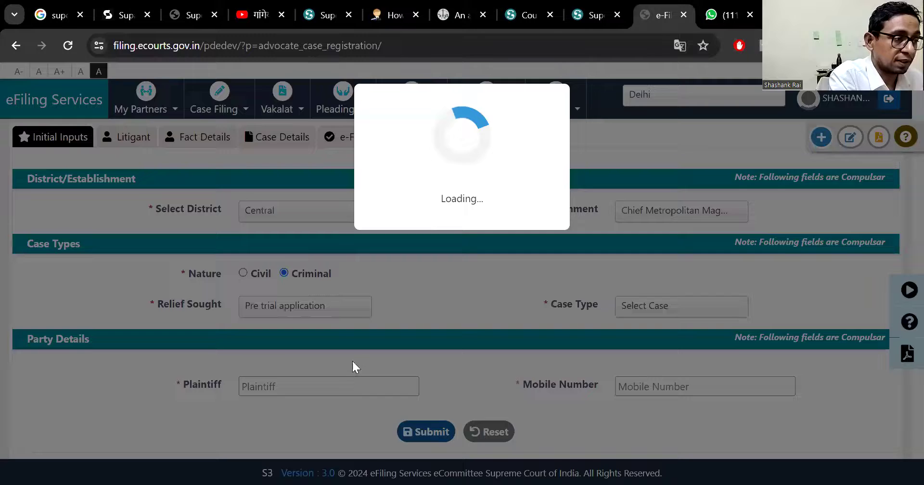
left_click(710, 308)
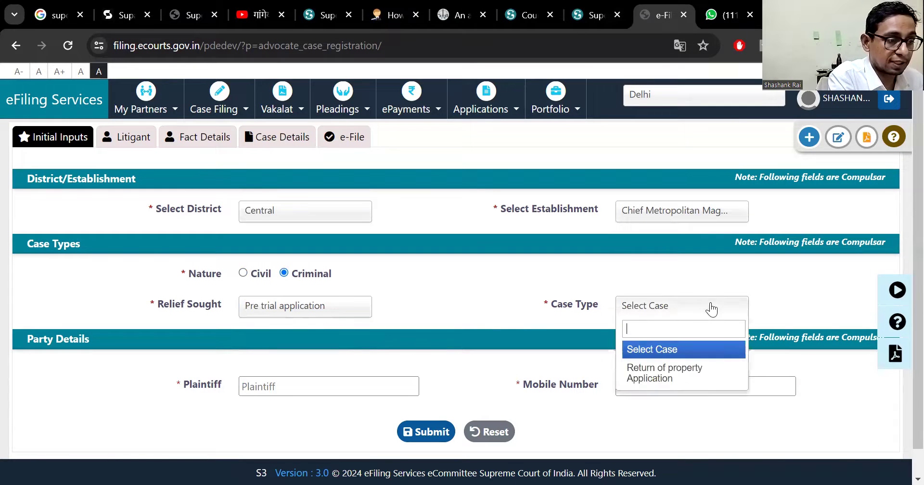
left_click(683, 380)
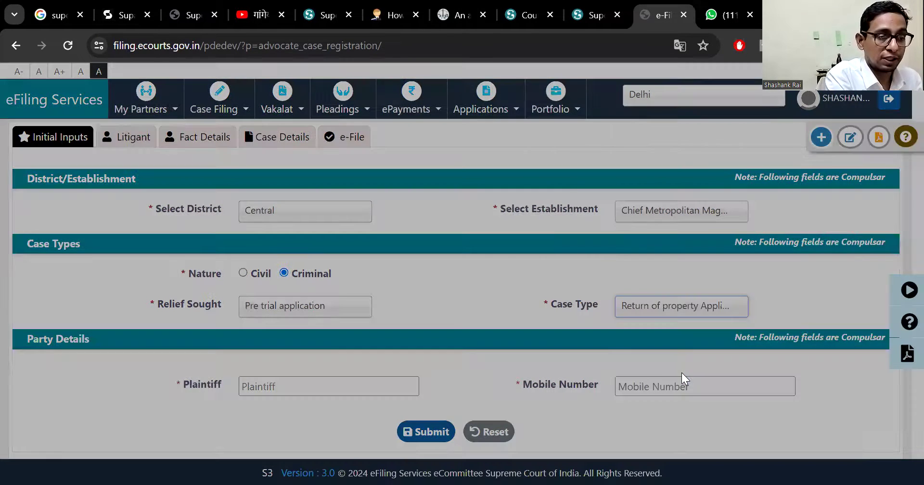
Examine the Main Case Detail and Party Details fields of the filing form
scroll(450, 345, "down", 2)
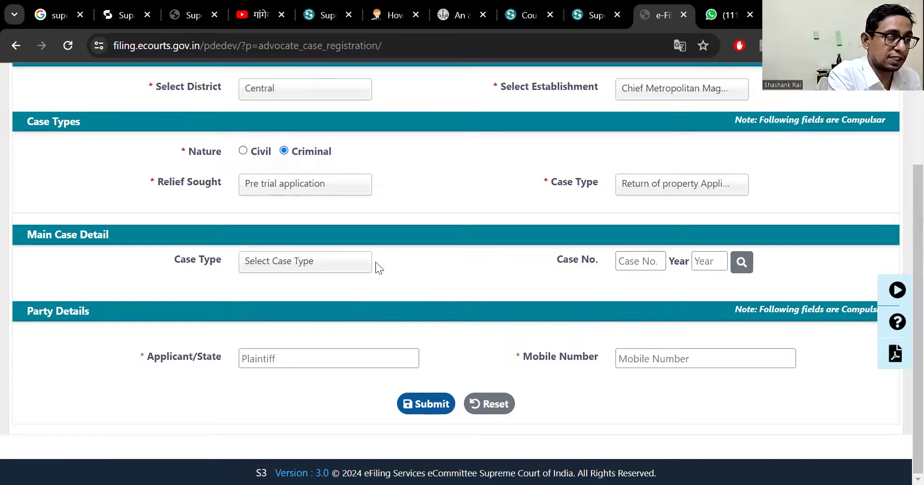
left_click(315, 261)
left_click(431, 271)
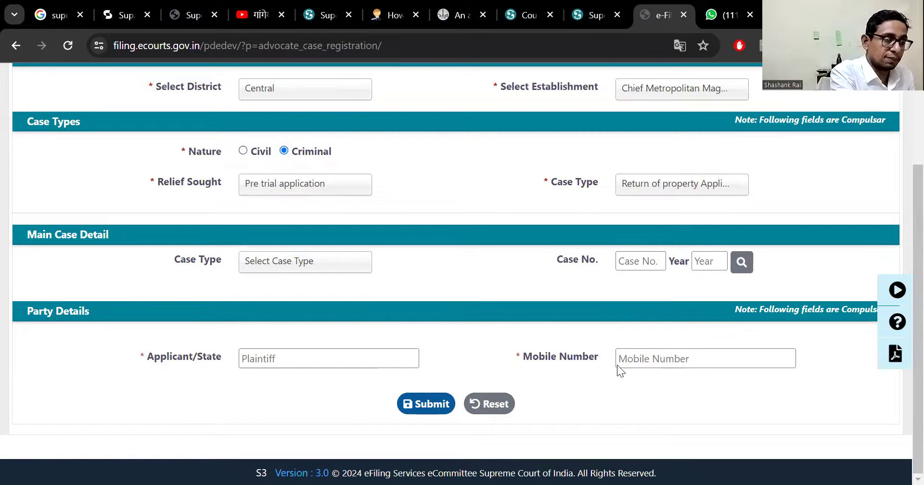
scroll(532, 373, "up", 3)
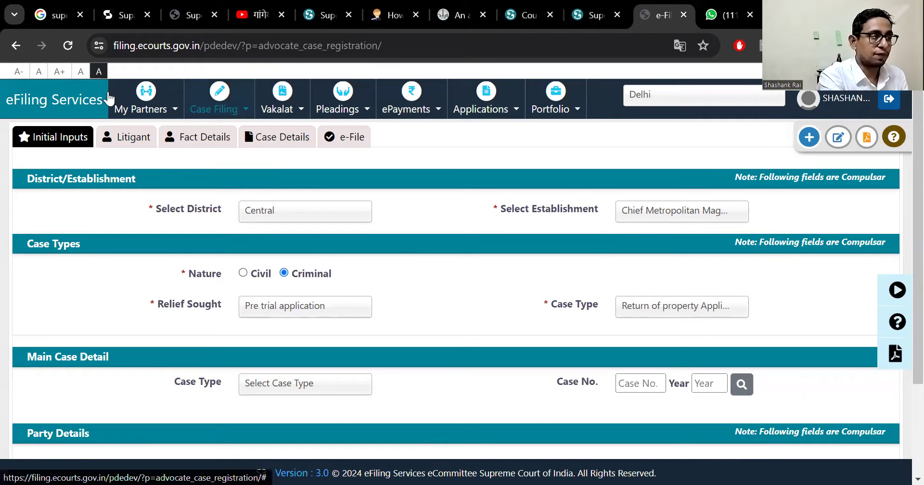
Return to the eFiling dashboard and view the list of draft pleadings
left_click(78, 103)
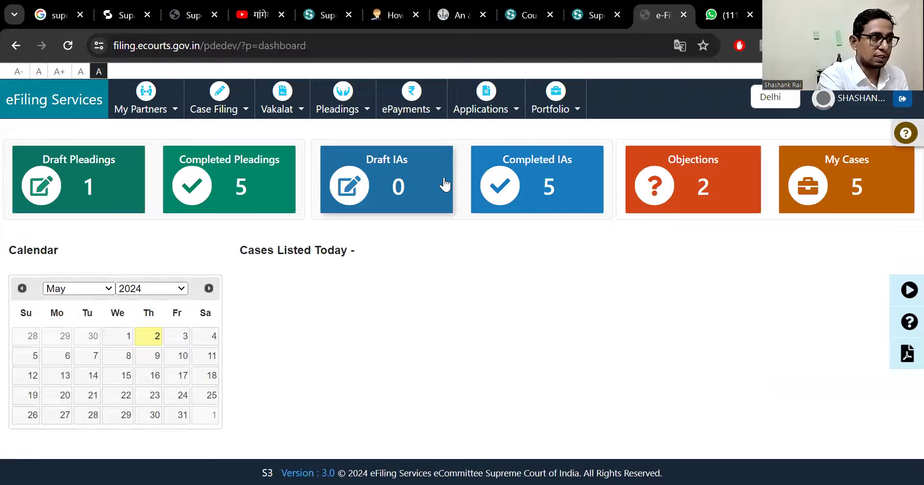
left_click(101, 186)
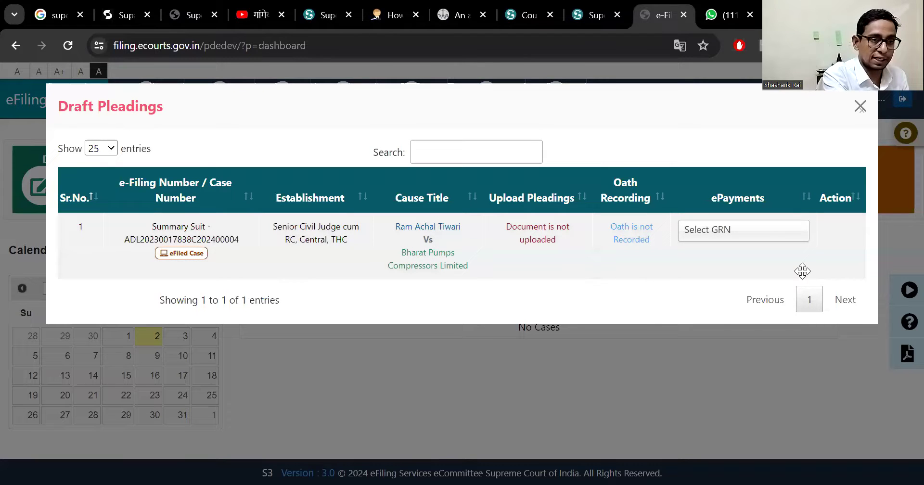
left_click(861, 107)
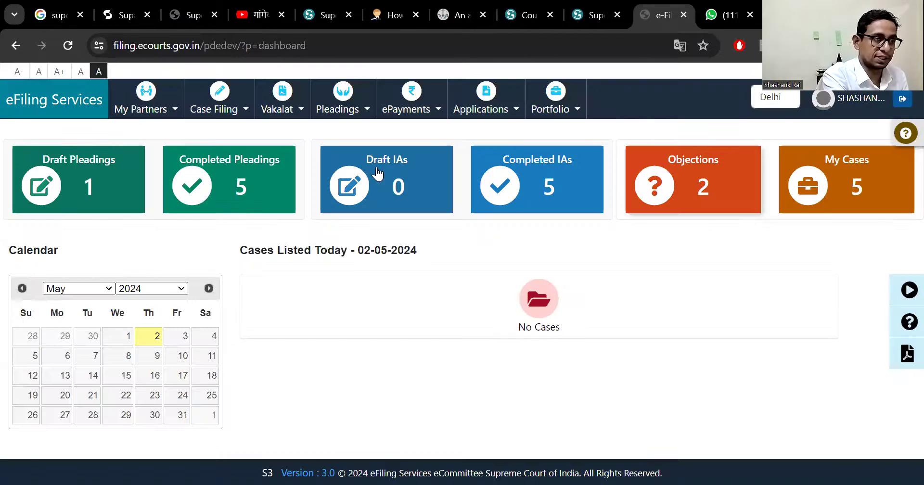
Look through the dashboard's list of completed pleadings and close it
left_click(278, 187)
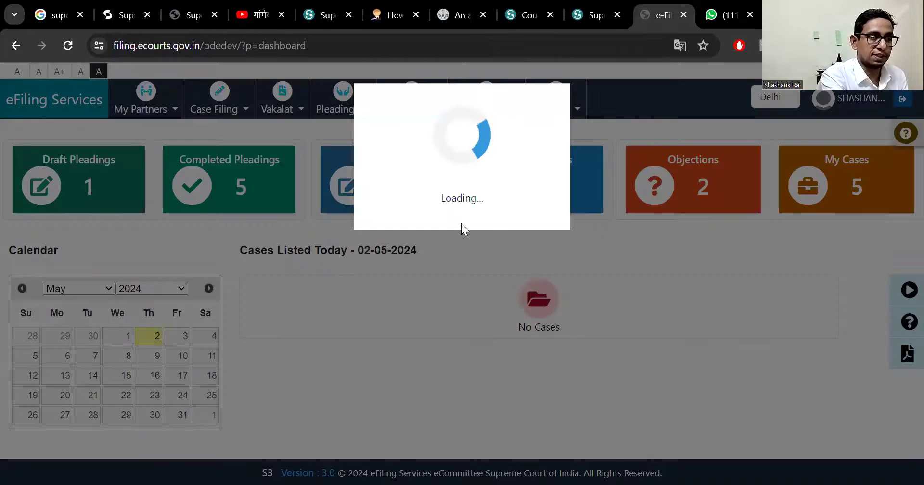
scroll(555, 256, "down", 7)
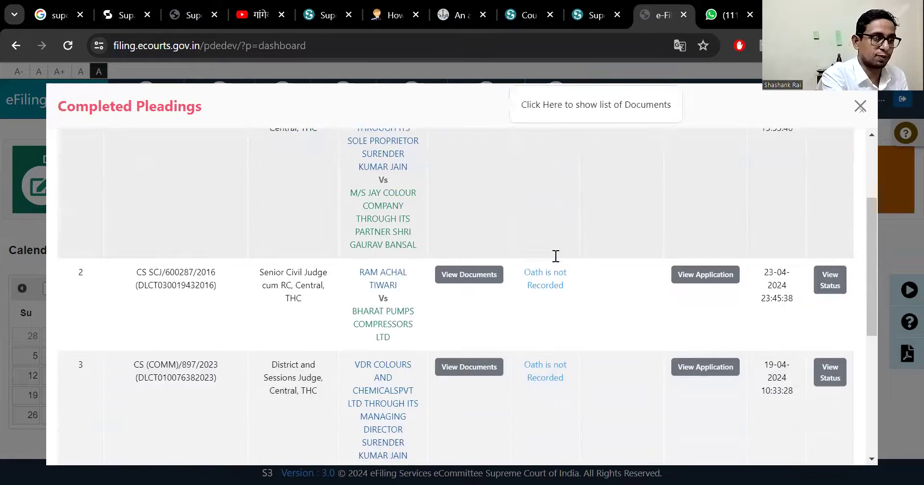
scroll(554, 255, "down", 1)
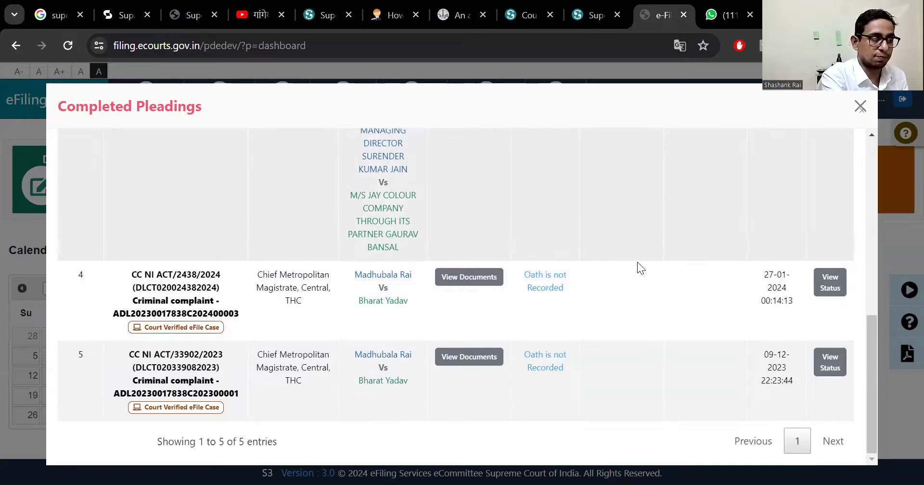
scroll(631, 305, "up", 6)
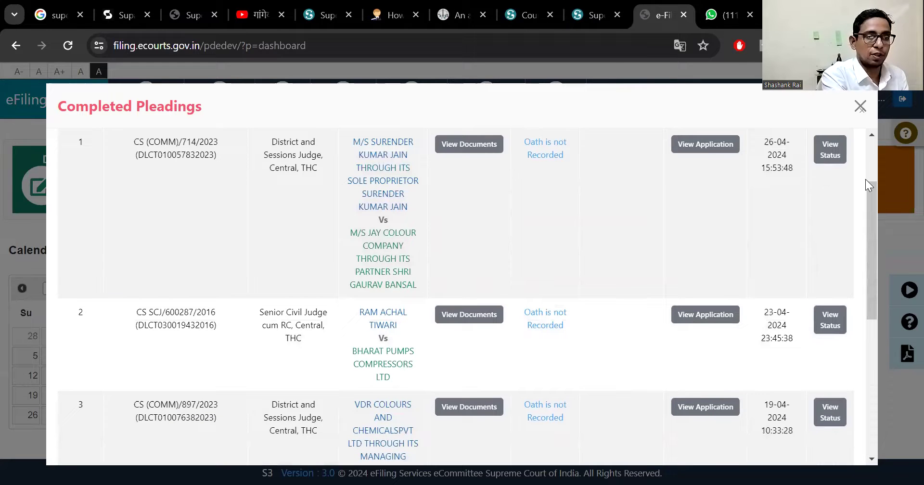
left_click(861, 107)
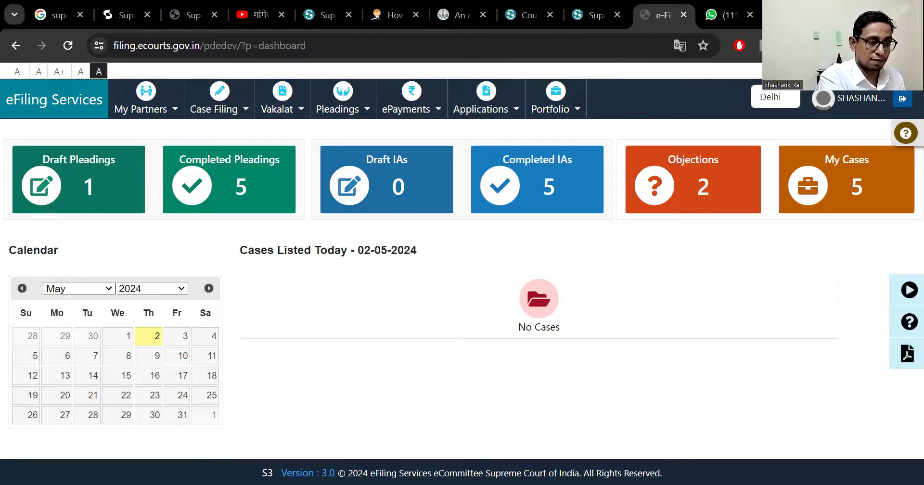
Switch to the Superdari Application PDF in PDF-XChange Editor
key("alt+Tab")
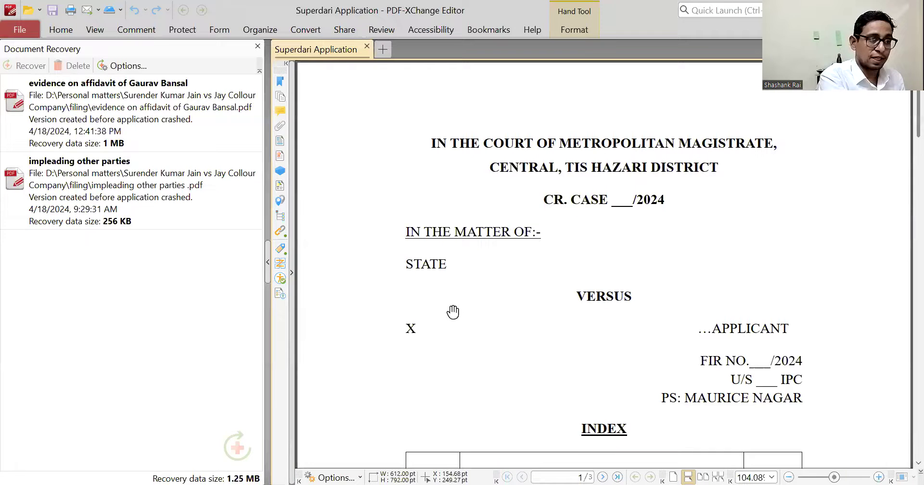